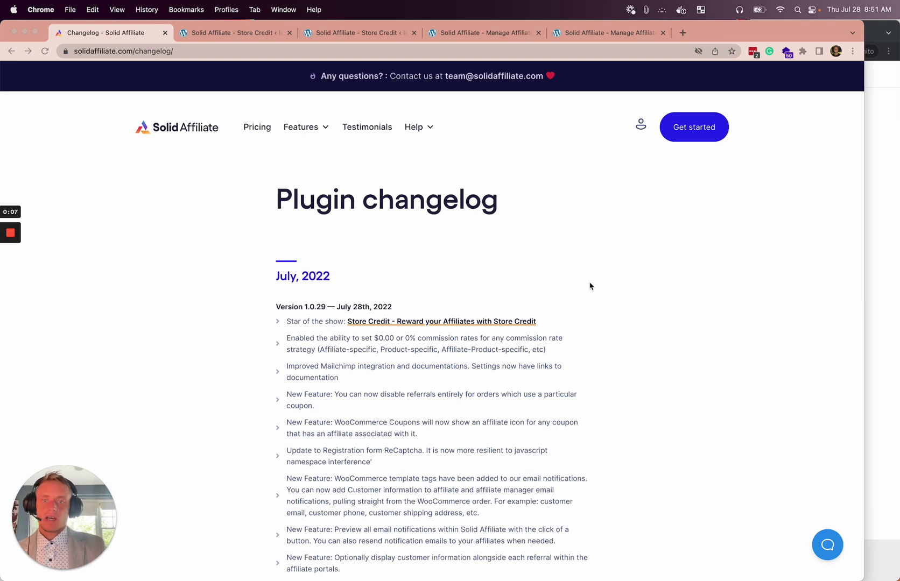
- Scroll the current page and bring the browser window into focus
{"action": "scroll", "coordinate": [590, 286], "scroll_direction": "down", "scroll_amount": 5}
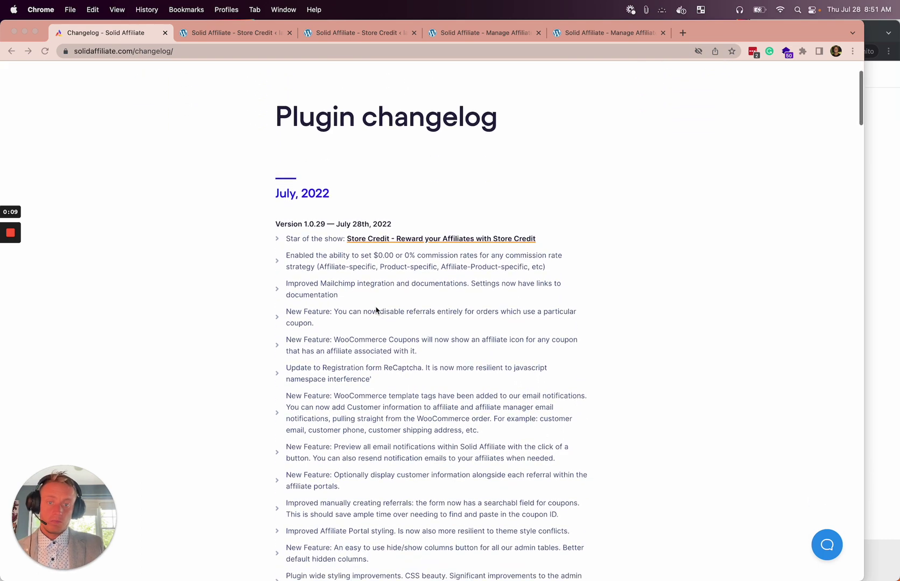
{"action": "scroll", "coordinate": [376, 310], "scroll_direction": "down", "scroll_amount": 1}
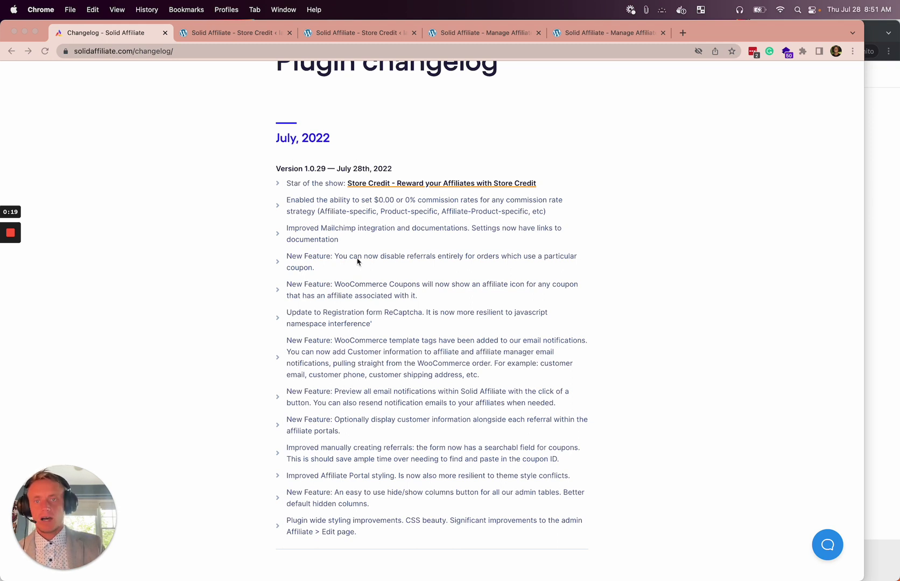
{"action": "left_click", "coordinate": [280, 222]}
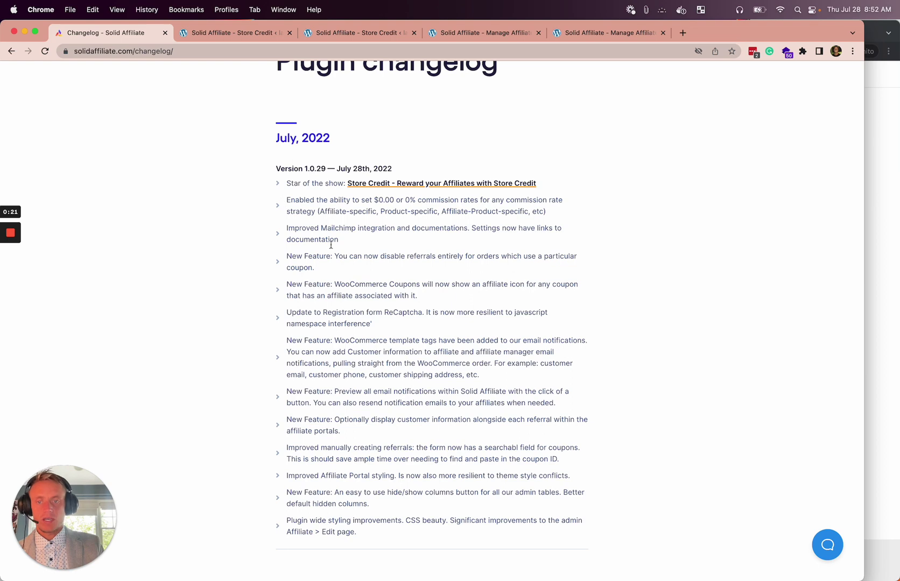
{"action": "scroll", "coordinate": [222, 298], "scroll_direction": "up", "scroll_amount": 1}
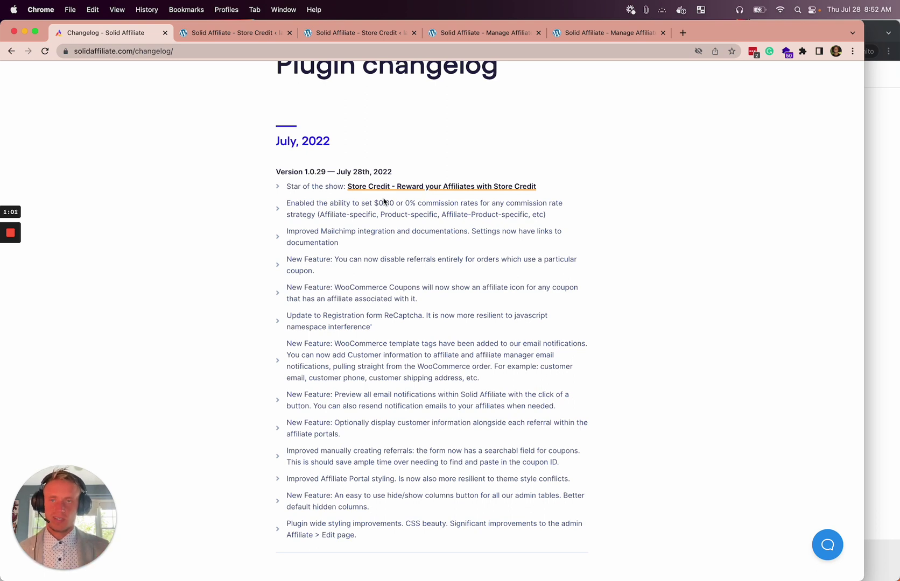
- Review the Store Credit overview: $29,015.75 total outstanding and $3,914.50 total redeemed
{"action": "left_click", "coordinate": [231, 33]}
{"action": "scroll", "coordinate": [280, 199], "scroll_direction": "up", "scroll_amount": 1}
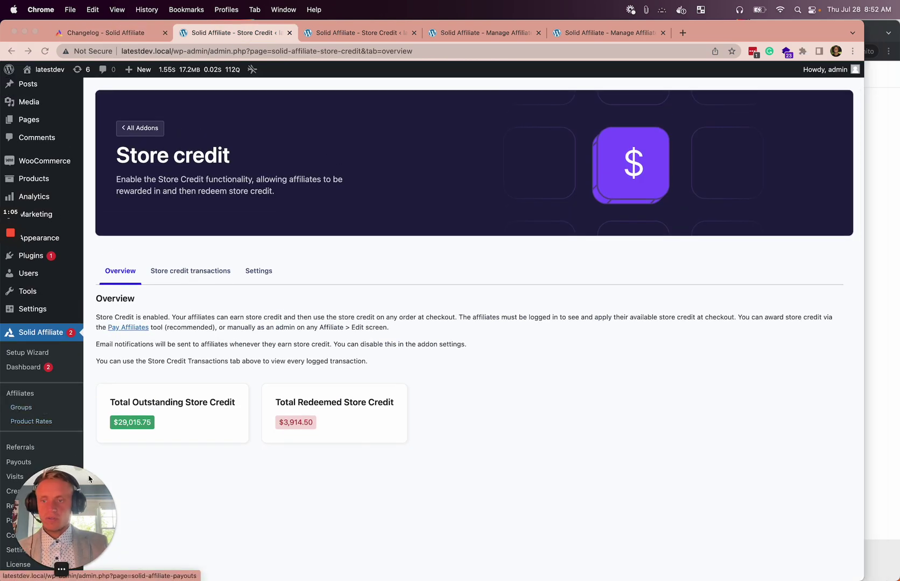
{"action": "scroll", "coordinate": [57, 463], "scroll_direction": "down", "scroll_amount": 3}
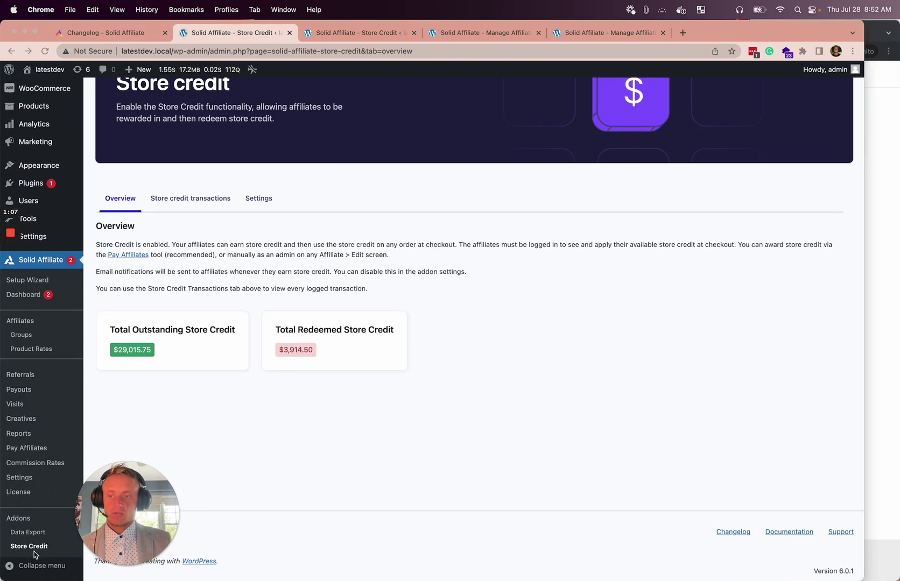
{"action": "scroll", "coordinate": [37, 523], "scroll_direction": "up", "scroll_amount": 4}
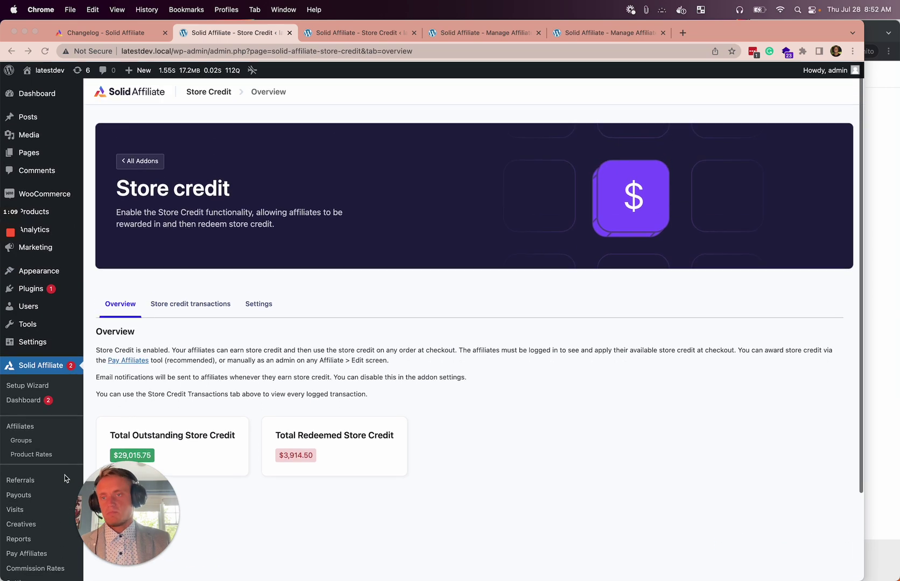
{"action": "scroll", "coordinate": [32, 570], "scroll_direction": "down", "scroll_amount": 4}
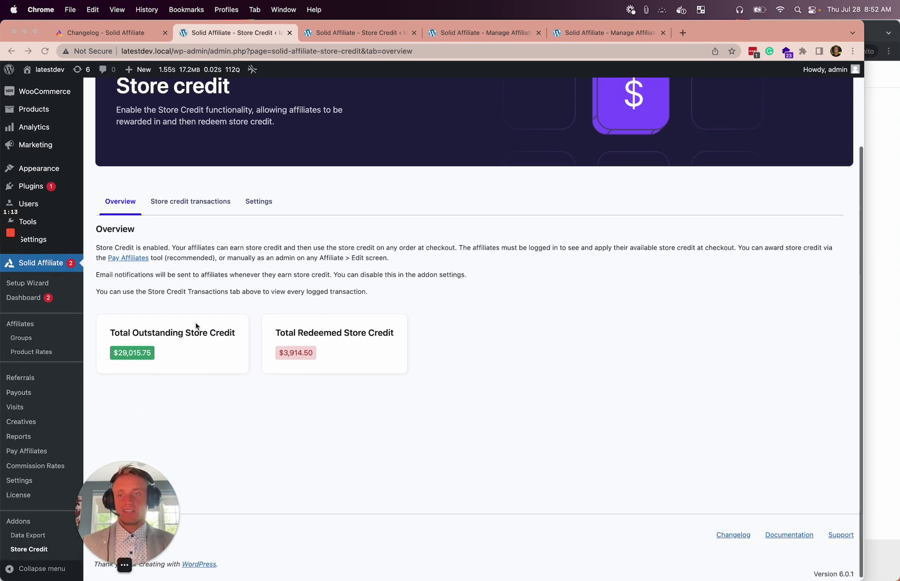
{"action": "scroll", "coordinate": [250, 232], "scroll_direction": "up", "scroll_amount": 2}
{"action": "scroll", "coordinate": [250, 232], "scroll_direction": "up", "scroll_amount": 2}
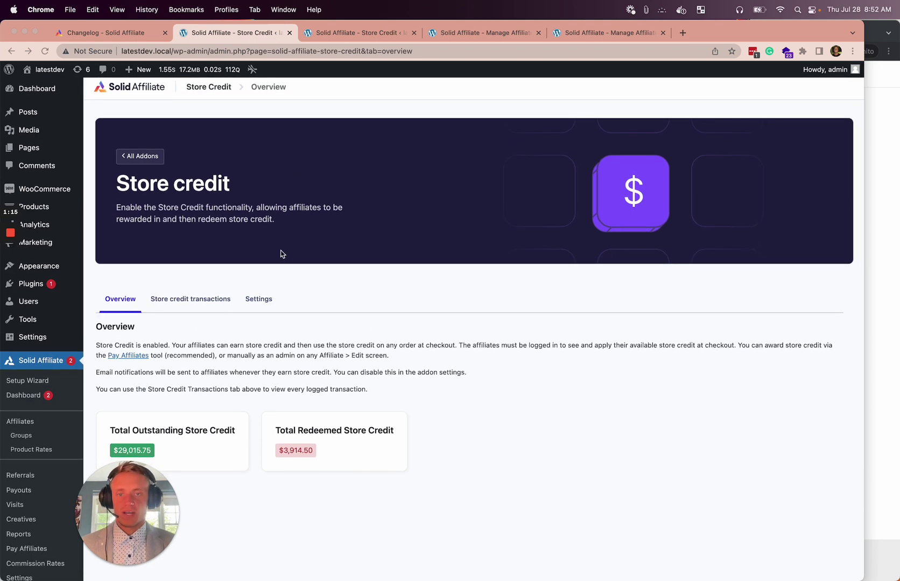
{"action": "scroll", "coordinate": [281, 256], "scroll_direction": "down", "scroll_amount": 1}
{"action": "scroll", "coordinate": [281, 257], "scroll_direction": "down", "scroll_amount": 1}
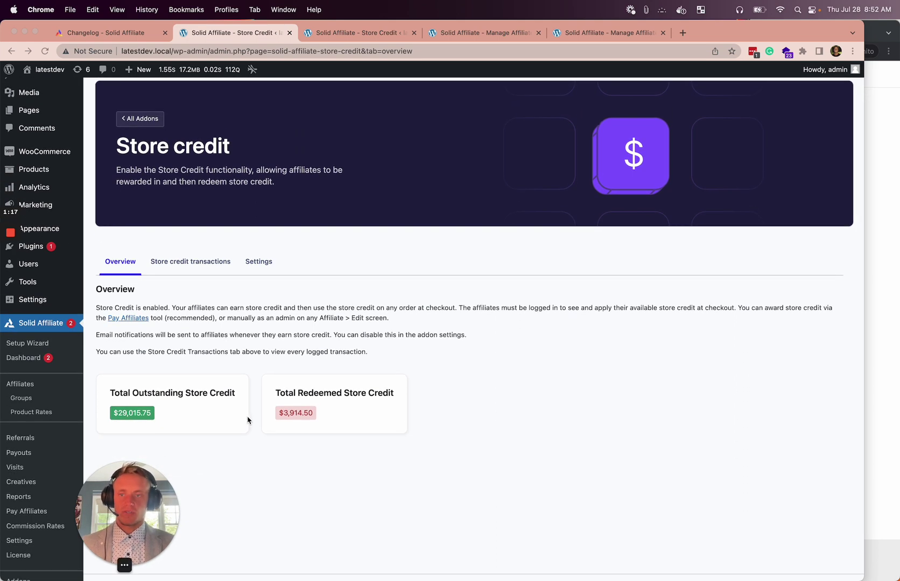
{"action": "scroll", "coordinate": [248, 419], "scroll_direction": "up", "scroll_amount": 1}
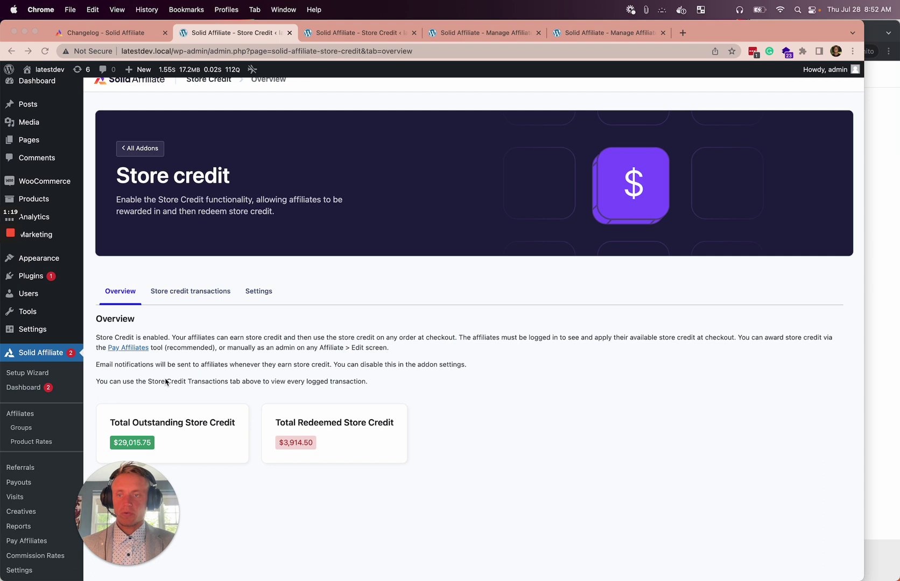
{"action": "scroll", "coordinate": [165, 380], "scroll_direction": "down", "scroll_amount": 2}
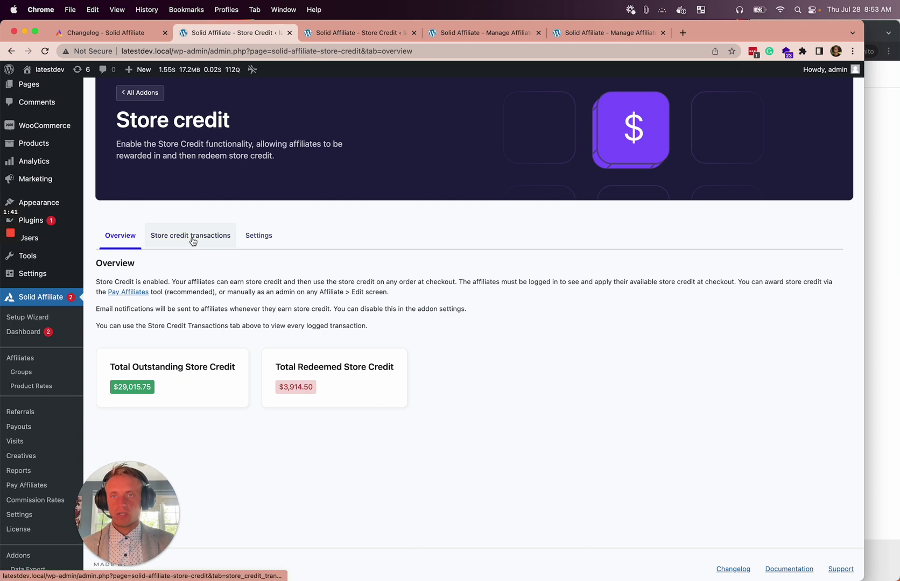
- Show the store credit transactions table with 830 transactions: 555 earned, 275 spent
{"action": "left_click", "coordinate": [352, 33]}
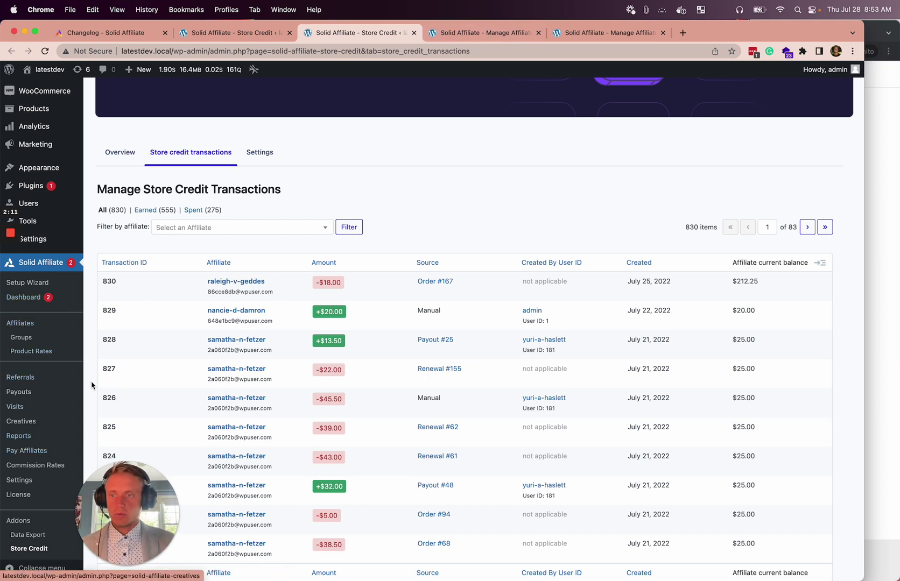
- Review affiliate #5's store credit ($212.25 outstanding, $18.00 redeemed), opening and closing Adjust Store Credit
{"action": "left_click", "coordinate": [490, 34]}
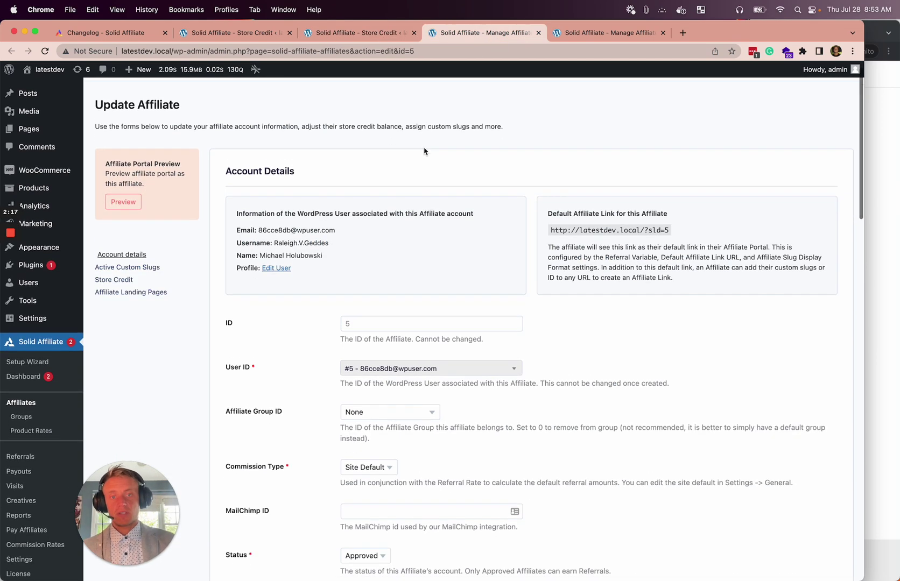
{"action": "scroll", "coordinate": [424, 146], "scroll_direction": "down", "scroll_amount": 4}
{"action": "scroll", "coordinate": [423, 151], "scroll_direction": "down", "scroll_amount": 10}
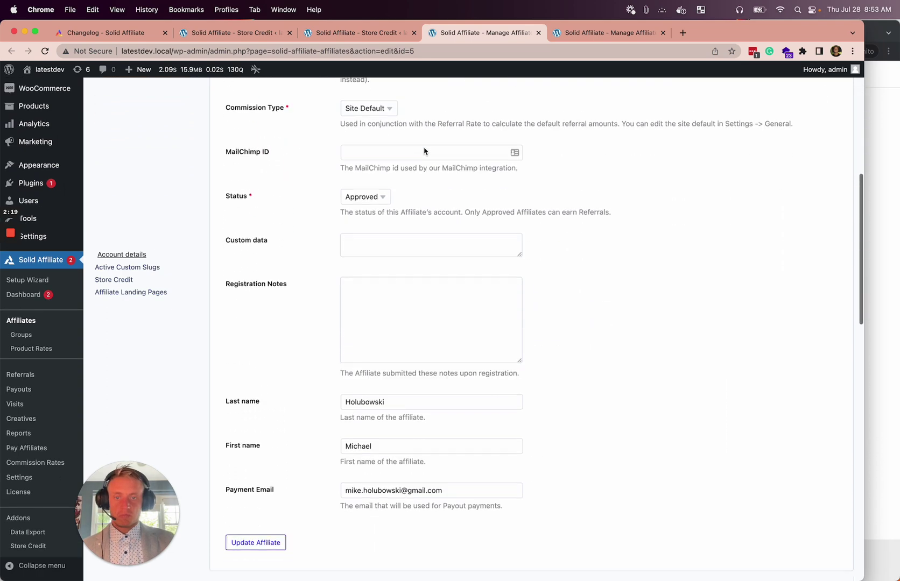
{"action": "scroll", "coordinate": [157, 246], "scroll_direction": "down", "scroll_amount": 10}
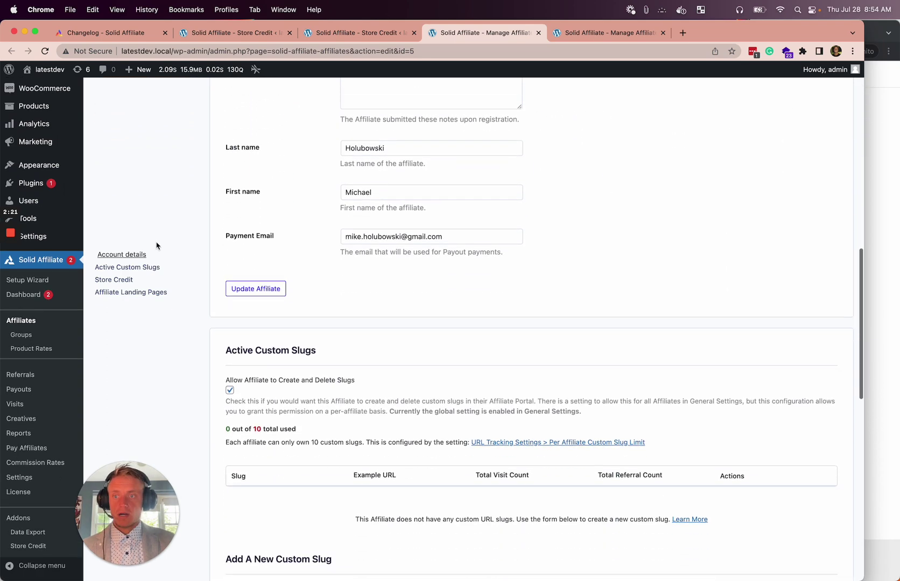
{"action": "scroll", "coordinate": [157, 245], "scroll_direction": "down", "scroll_amount": 5}
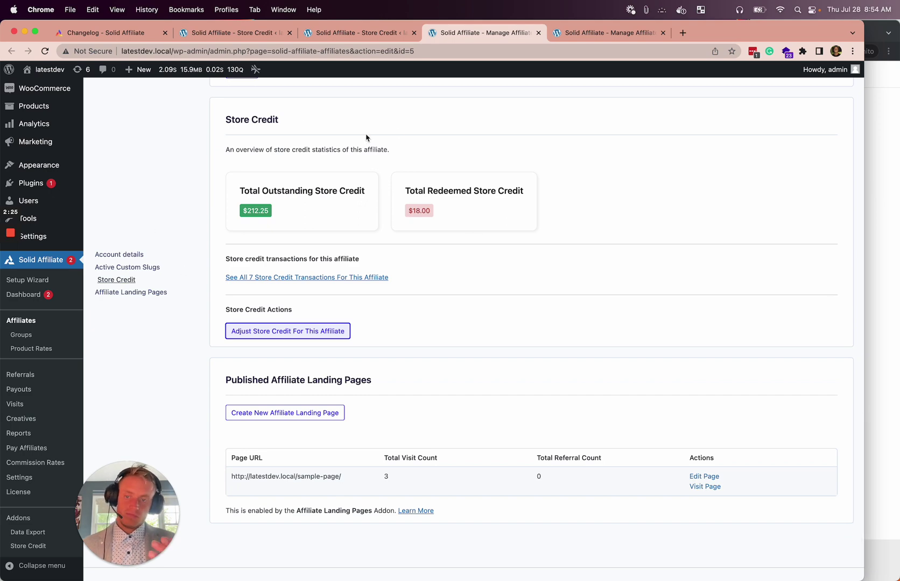
{"action": "left_click", "coordinate": [312, 334]}
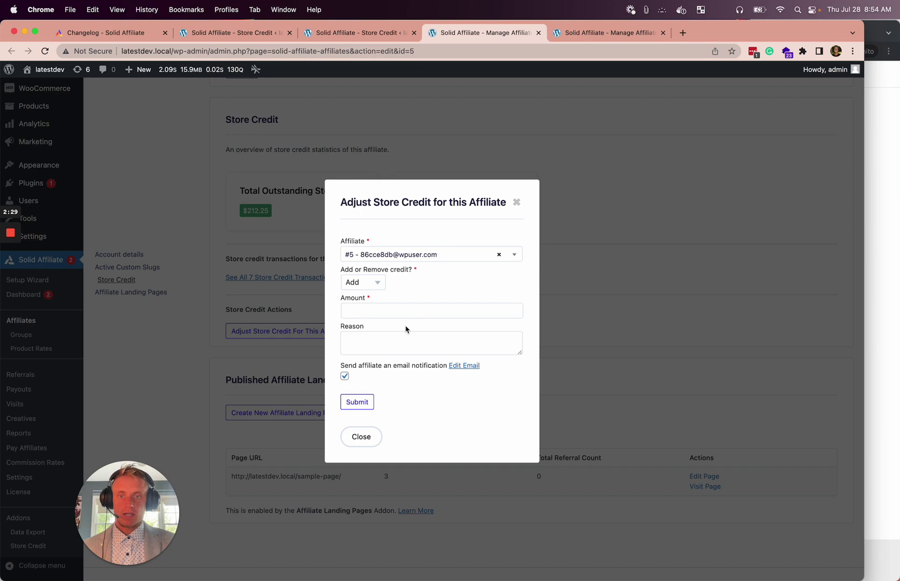
{"action": "left_click", "coordinate": [517, 203]}
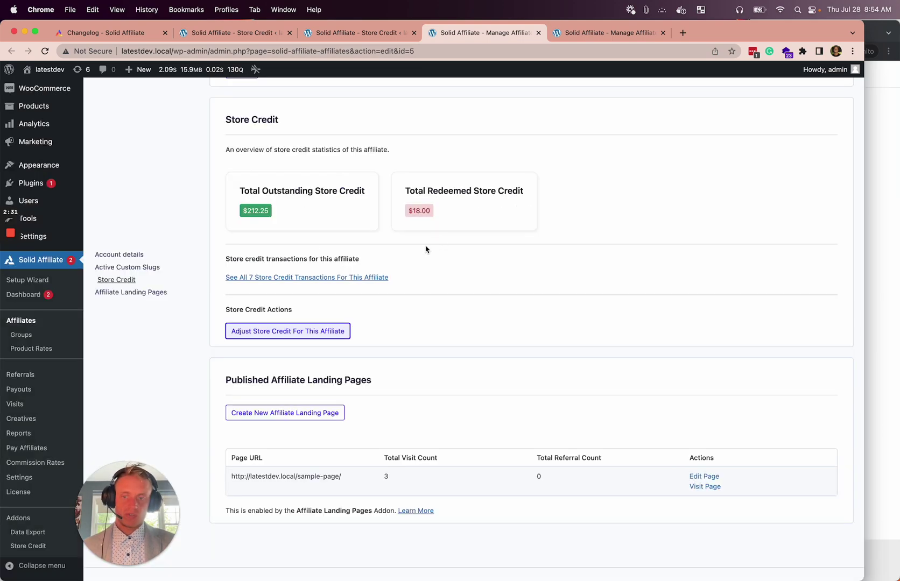
{"action": "scroll", "coordinate": [260, 257], "scroll_direction": "up", "scroll_amount": 15}
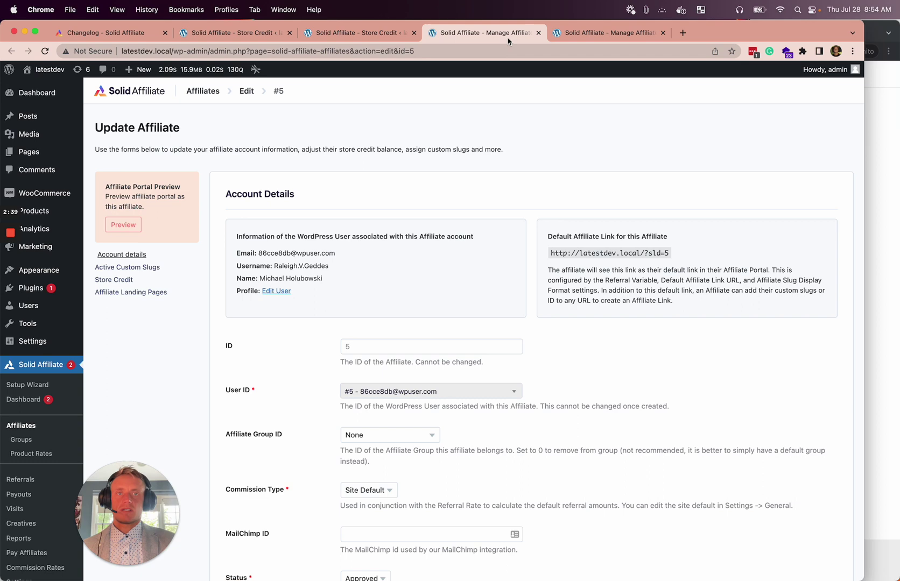
- Preview the affiliate portal with $212.25 store credit, then bring up the incognito Beanie cart
{"action": "left_click", "coordinate": [577, 34]}
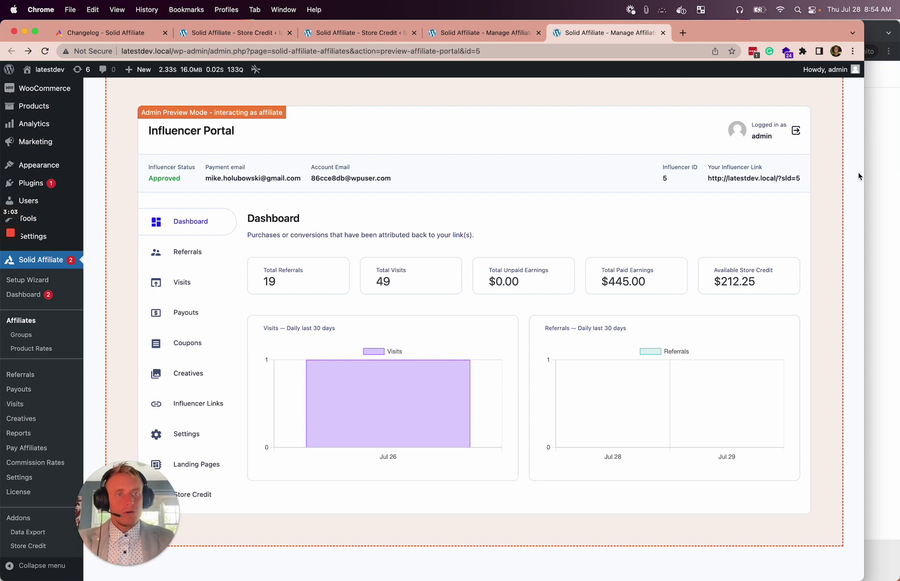
{"action": "left_click", "coordinate": [882, 173]}
- Apply store credit to the Beanie cart, deducting $18.00 for a $0.00 total
{"action": "scroll", "coordinate": [550, 218], "scroll_direction": "up", "scroll_amount": 1}
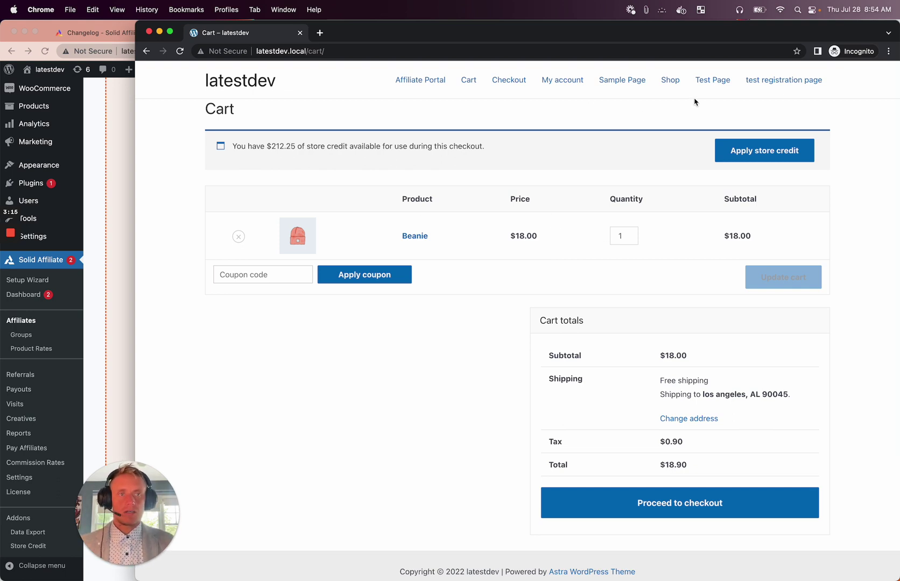
{"action": "left_click", "coordinate": [726, 150]}
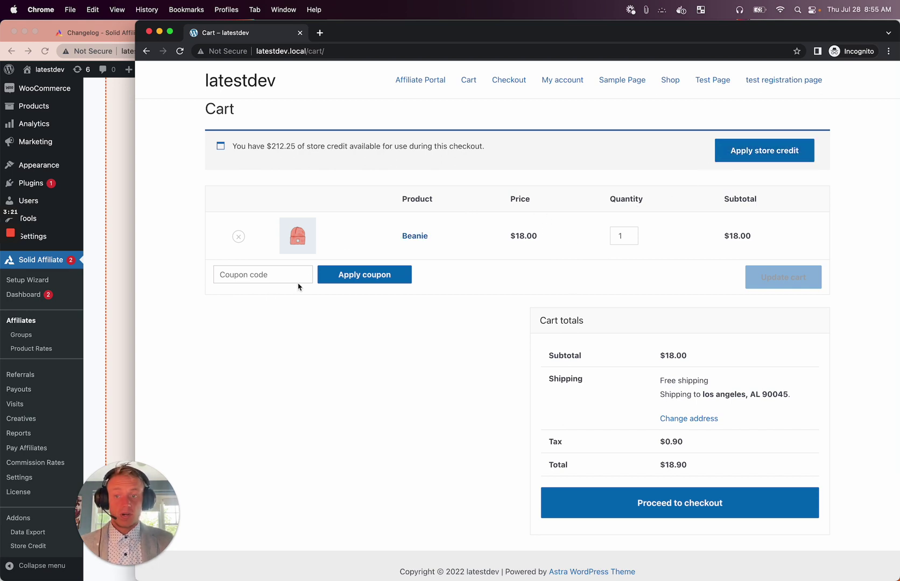
{"action": "left_click_drag", "start_coordinate": [237, 146], "coordinate": [310, 146]}
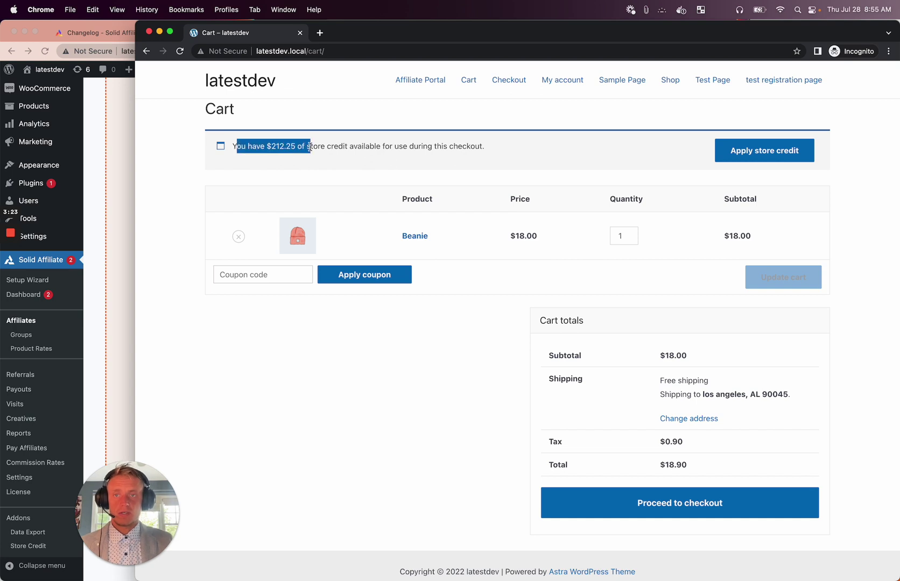
{"action": "left_click", "coordinate": [313, 165]}
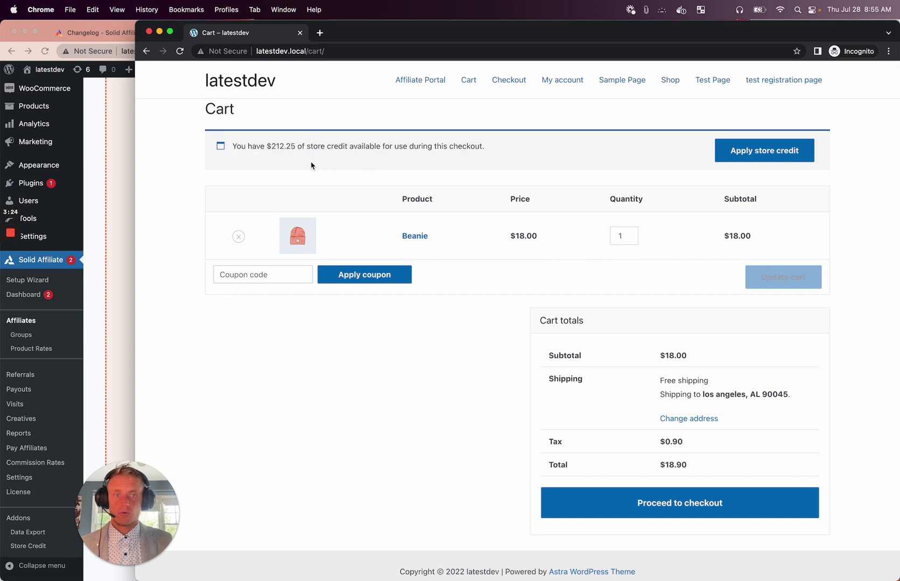
{"action": "left_click", "coordinate": [735, 156]}
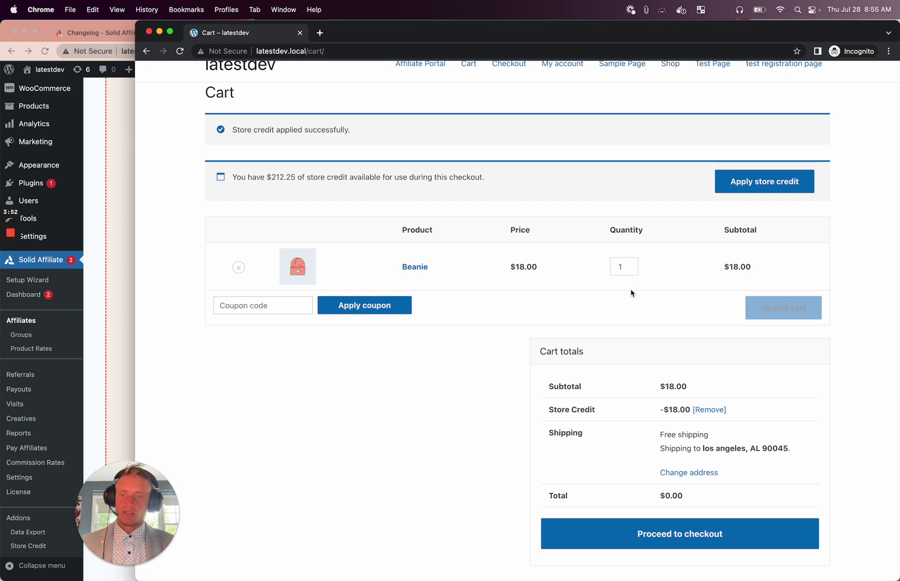
- Return to the admin window and read the Version 1.0.29 Store Credit changelog notes
{"action": "left_click", "coordinate": [119, 251]}
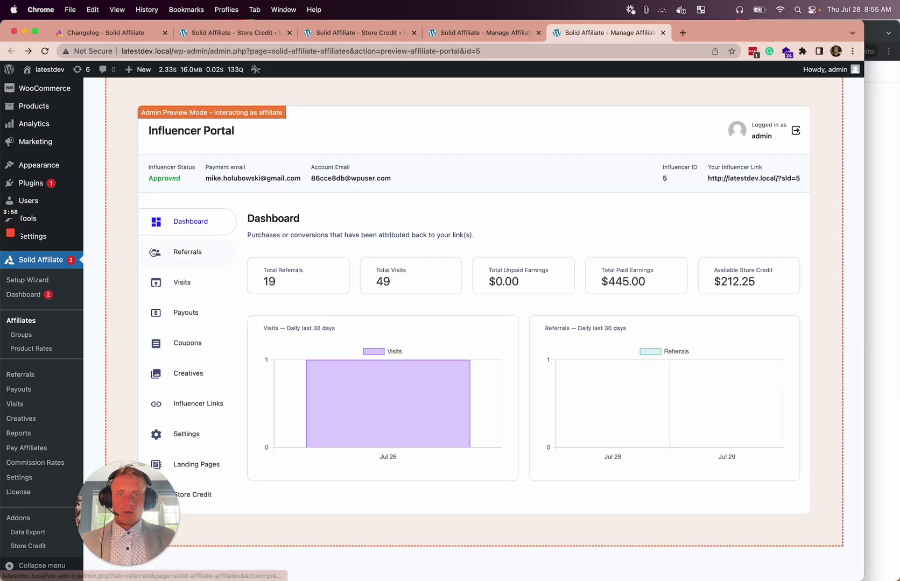
{"action": "key", "text": "ctrl+shift+Tab"}
{"action": "key", "text": "ctrl+shift+Tab"}
{"action": "key", "text": "ctrl+shift+Tab"}
{"action": "key", "text": "ctrl+shift+Tab"}
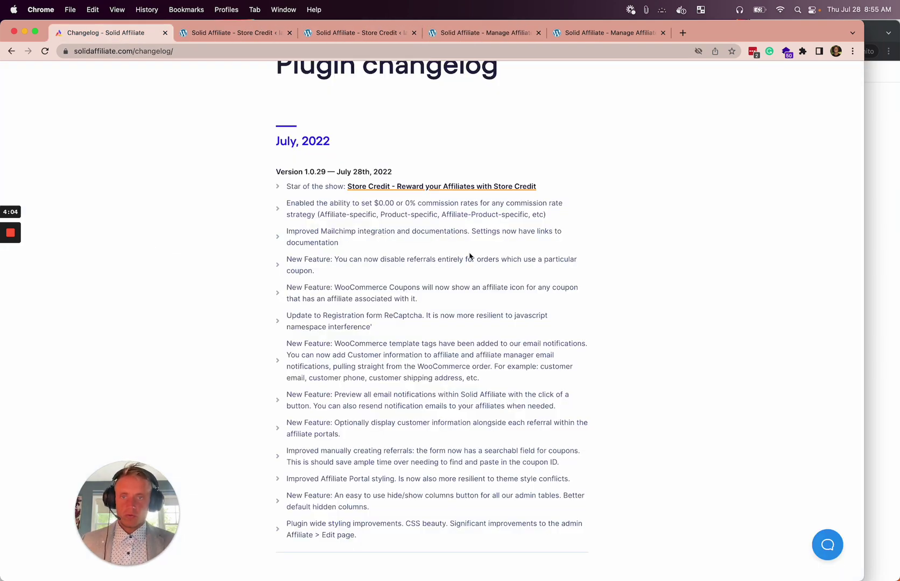
{"action": "scroll", "coordinate": [462, 247], "scroll_direction": "down", "scroll_amount": 1}
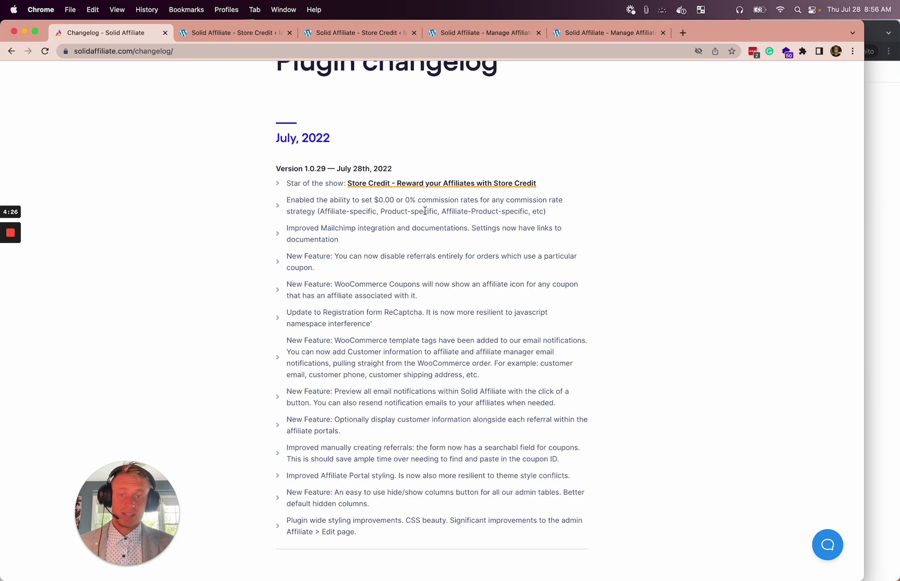
{"action": "scroll", "coordinate": [430, 246], "scroll_direction": "down", "scroll_amount": 1}
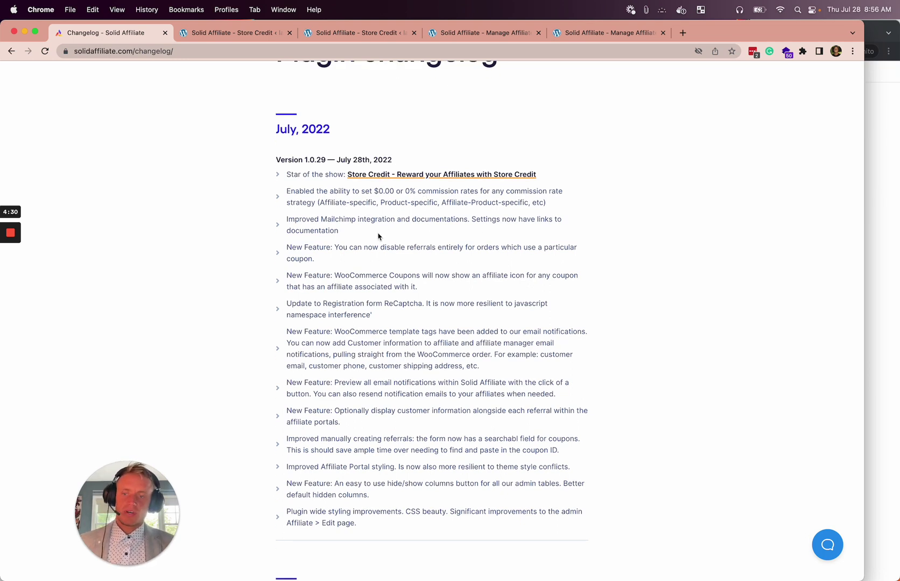
{"action": "scroll", "coordinate": [376, 240], "scroll_direction": "down", "scroll_amount": 1}
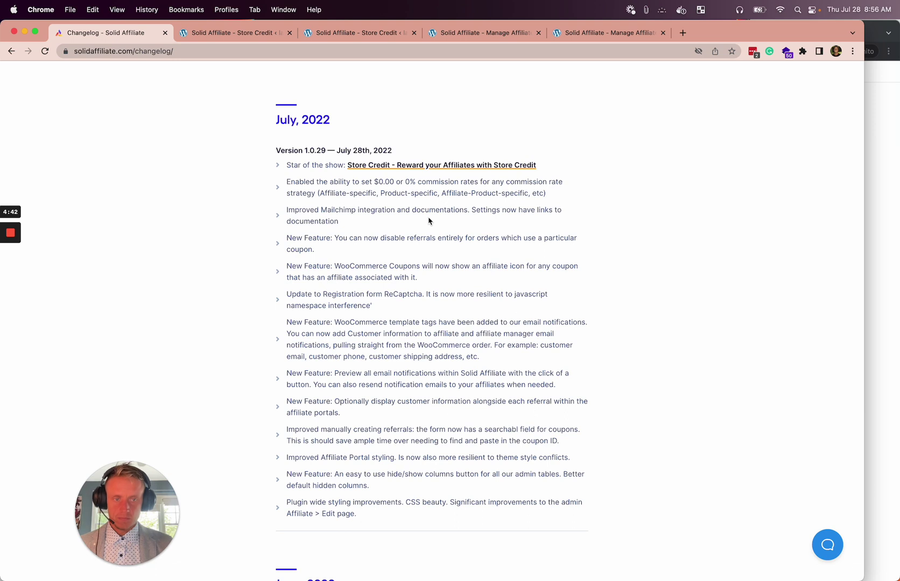
{"action": "scroll", "coordinate": [429, 220], "scroll_direction": "down", "scroll_amount": 1}
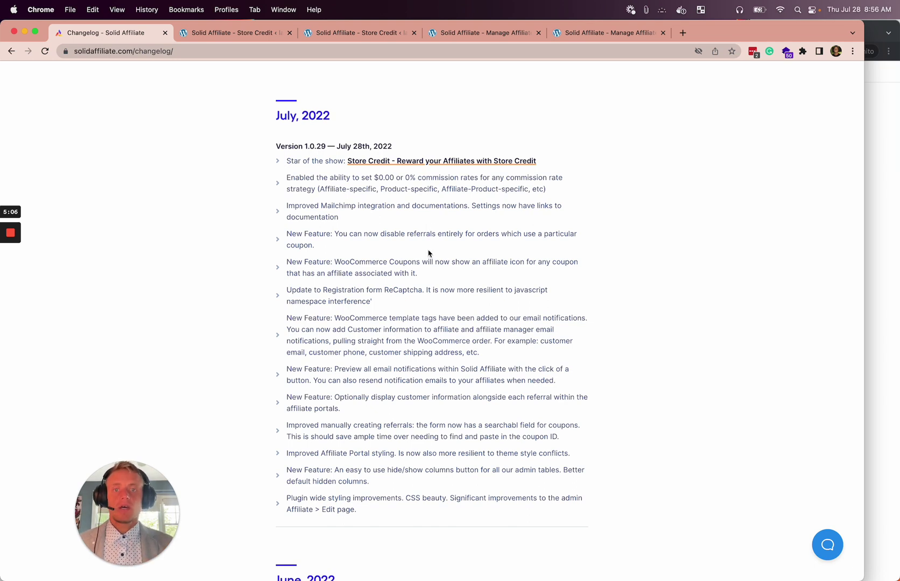
{"action": "scroll", "coordinate": [417, 247], "scroll_direction": "down", "scroll_amount": 1}
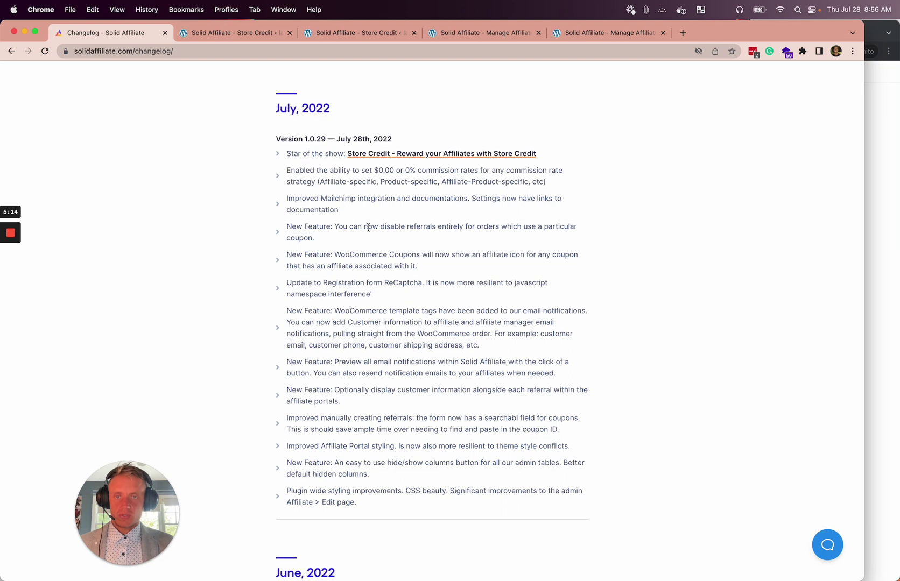
{"action": "scroll", "coordinate": [372, 235], "scroll_direction": "down", "scroll_amount": 1}
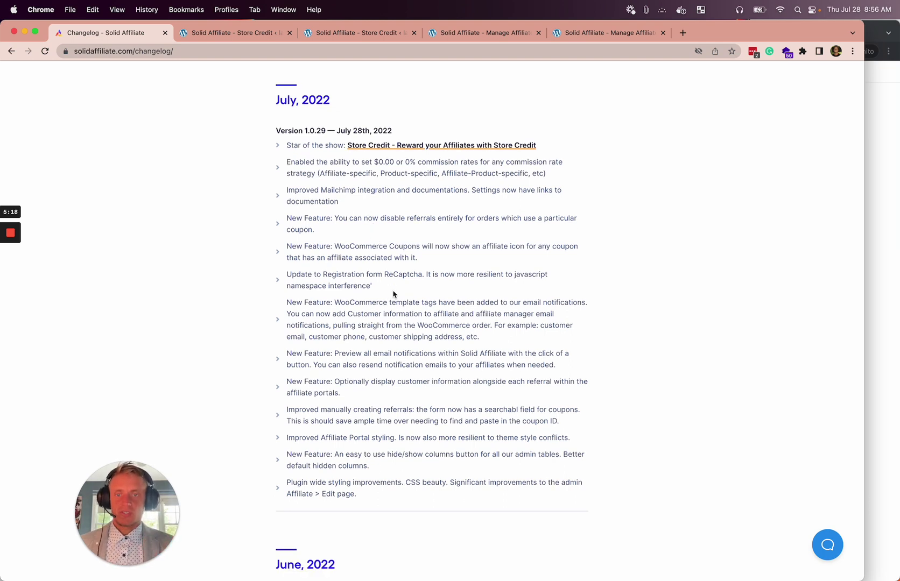
{"action": "scroll", "coordinate": [395, 301], "scroll_direction": "down", "scroll_amount": 4}
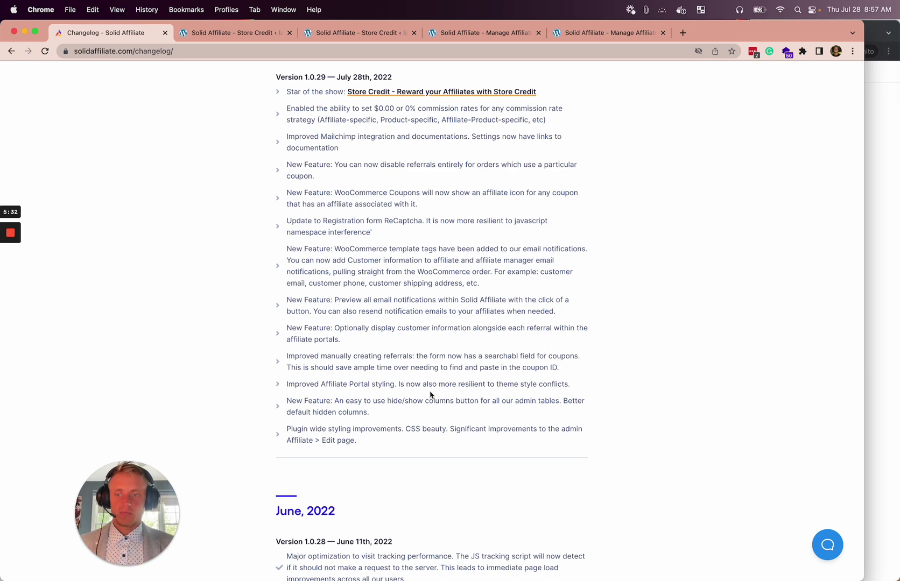
- Hide the Amount column in the store credit transactions table, keeping Description hidden
{"action": "left_click", "coordinate": [341, 35]}
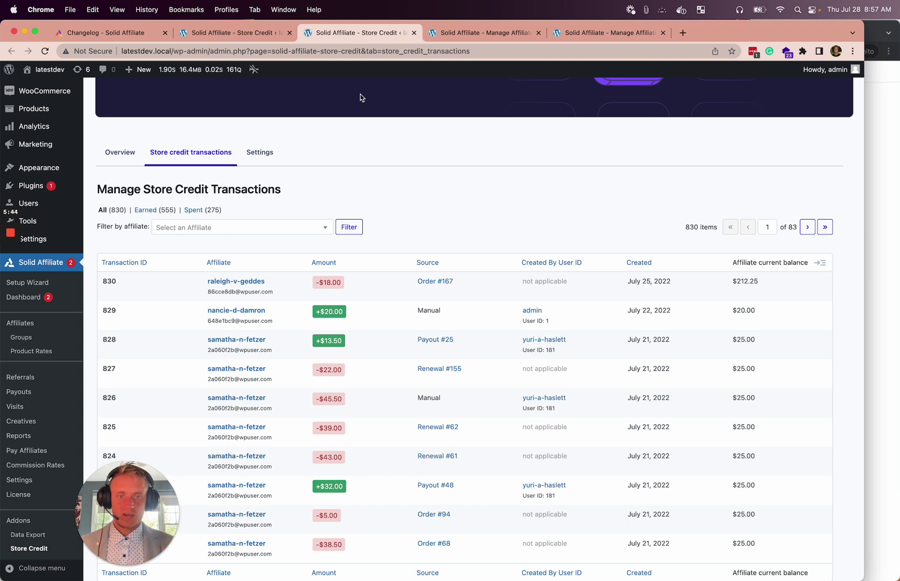
{"action": "scroll", "coordinate": [491, 185], "scroll_direction": "down", "scroll_amount": 1}
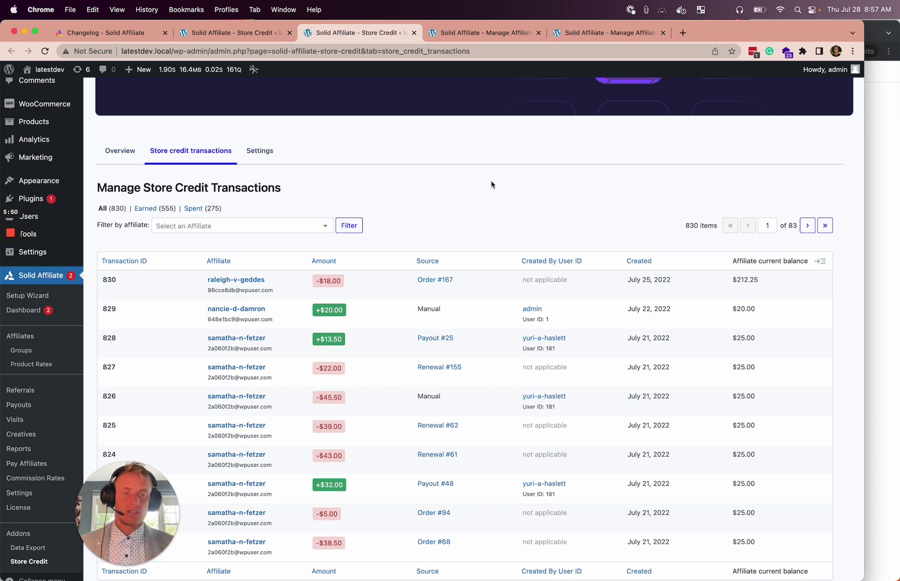
{"action": "left_click", "coordinate": [826, 262]}
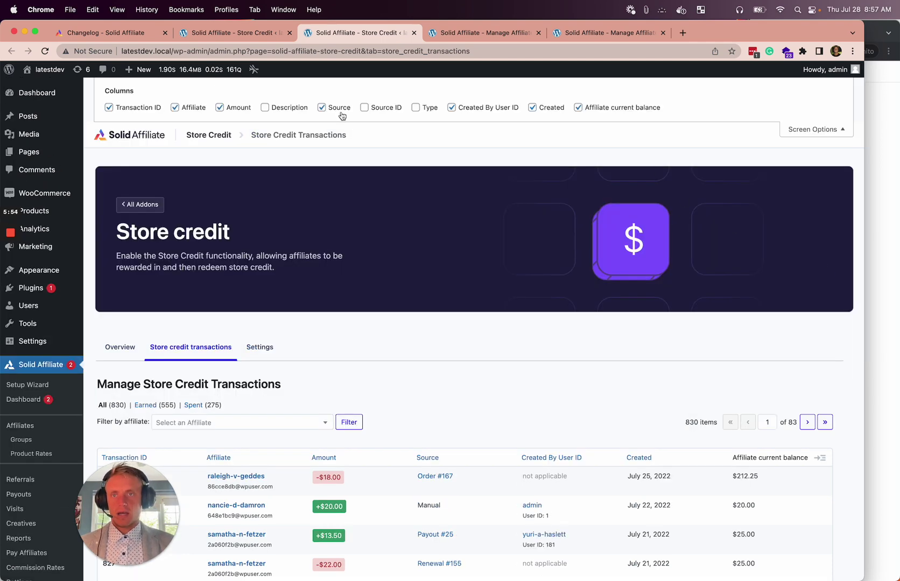
{"action": "left_click", "coordinate": [265, 108]}
{"action": "left_click", "coordinate": [219, 107]}
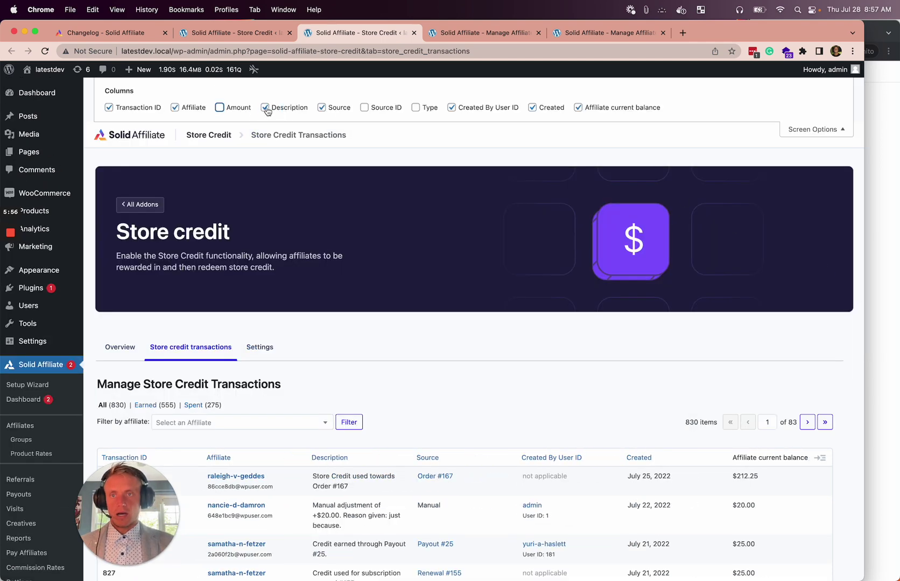
{"action": "left_click", "coordinate": [266, 107]}
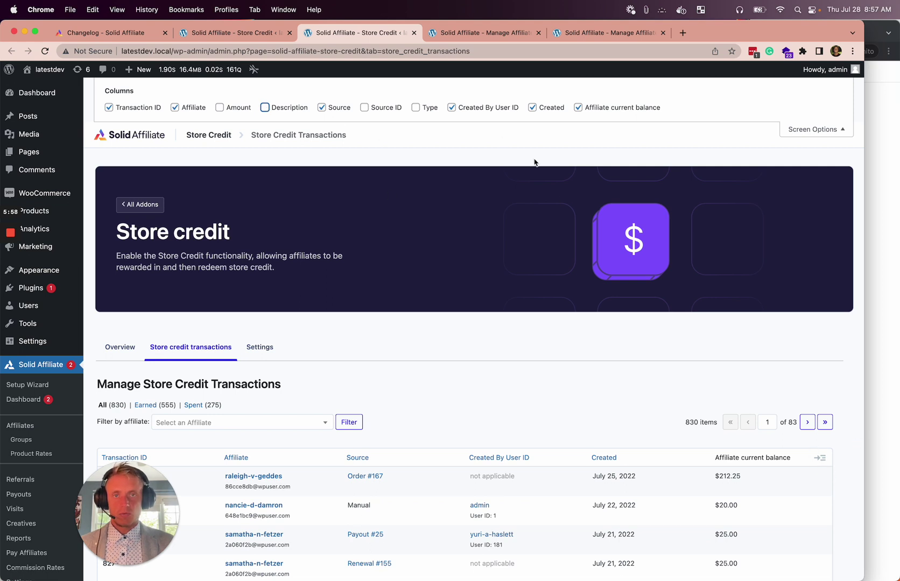
{"action": "left_click", "coordinate": [819, 459]}
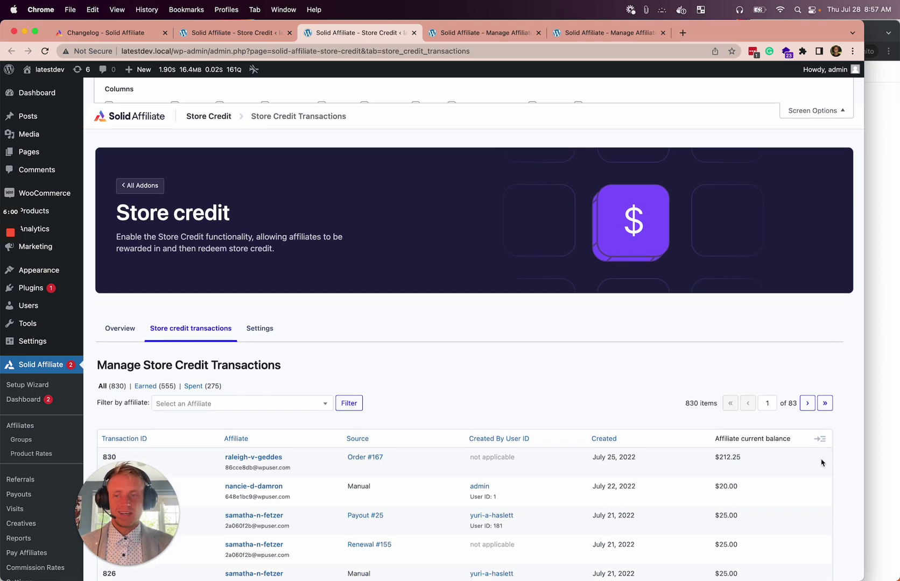
{"action": "scroll", "coordinate": [686, 304], "scroll_direction": "down", "scroll_amount": 3}
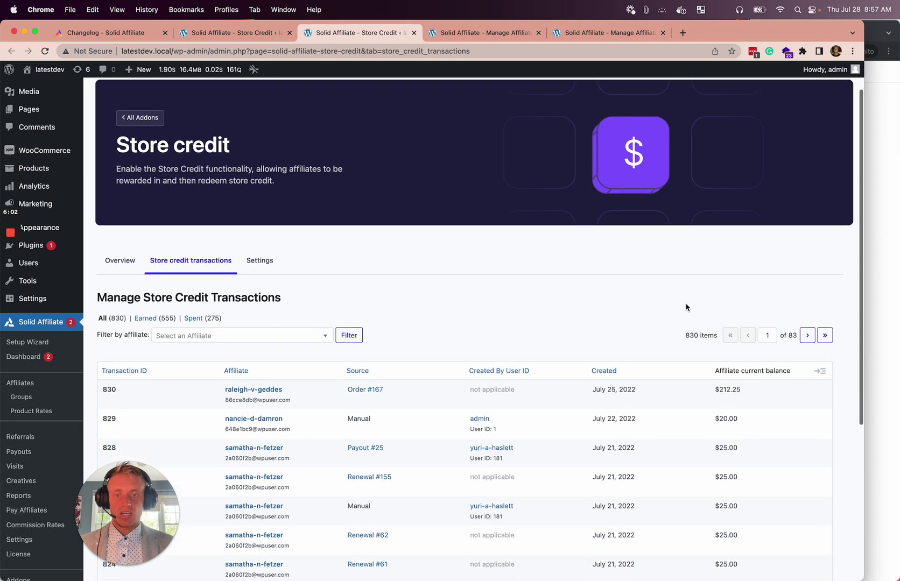
{"action": "scroll", "coordinate": [686, 308], "scroll_direction": "down", "scroll_amount": 2}
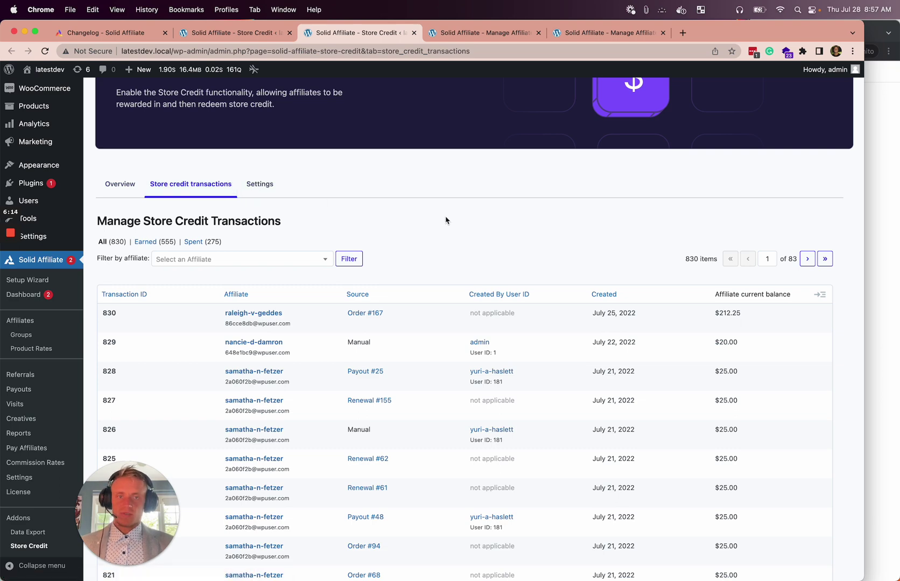
{"action": "scroll", "coordinate": [445, 219], "scroll_direction": "down", "scroll_amount": 1}
{"action": "scroll", "coordinate": [445, 220], "scroll_direction": "up", "scroll_amount": 2}
{"action": "scroll", "coordinate": [445, 219], "scroll_direction": "up", "scroll_amount": 2}
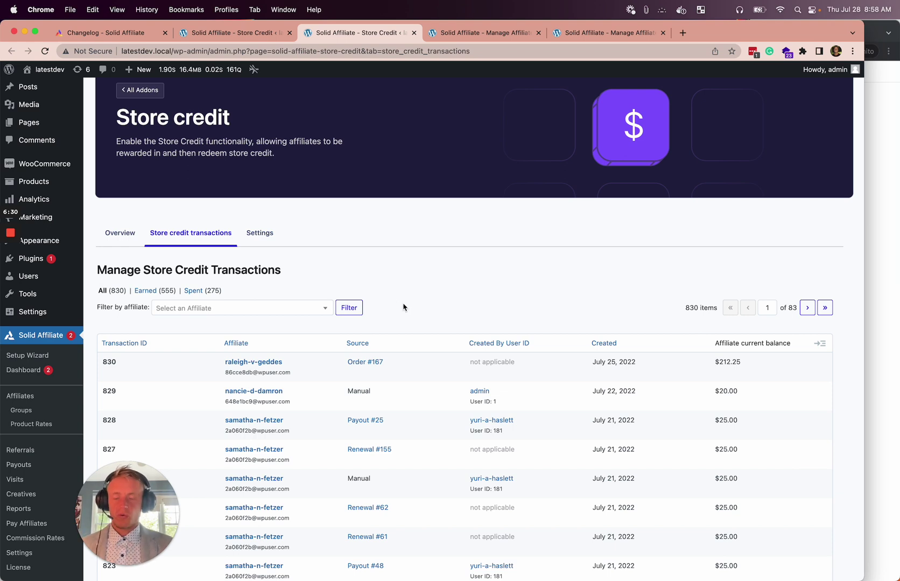
{"action": "scroll", "coordinate": [404, 306], "scroll_direction": "up", "scroll_amount": 2}
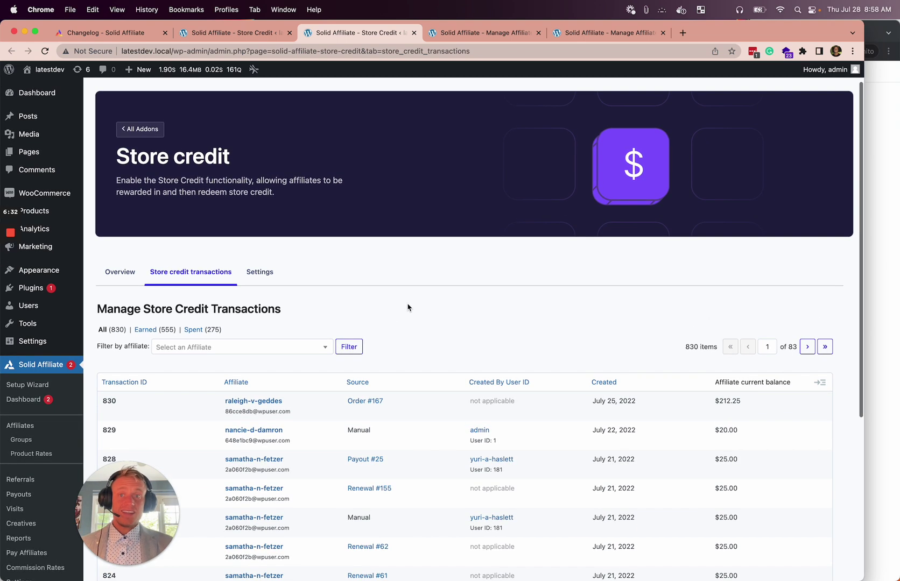
{"action": "scroll", "coordinate": [408, 307], "scroll_direction": "up", "scroll_amount": 1}
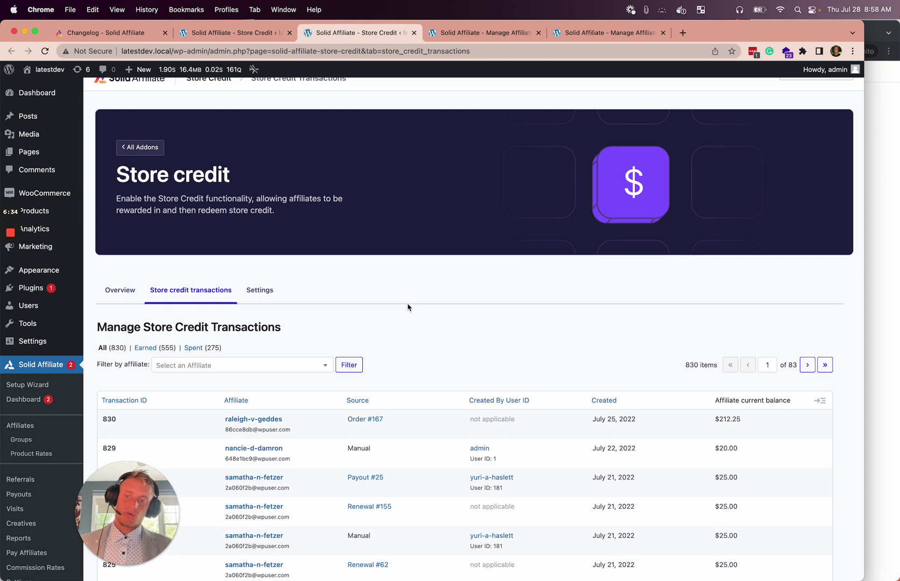